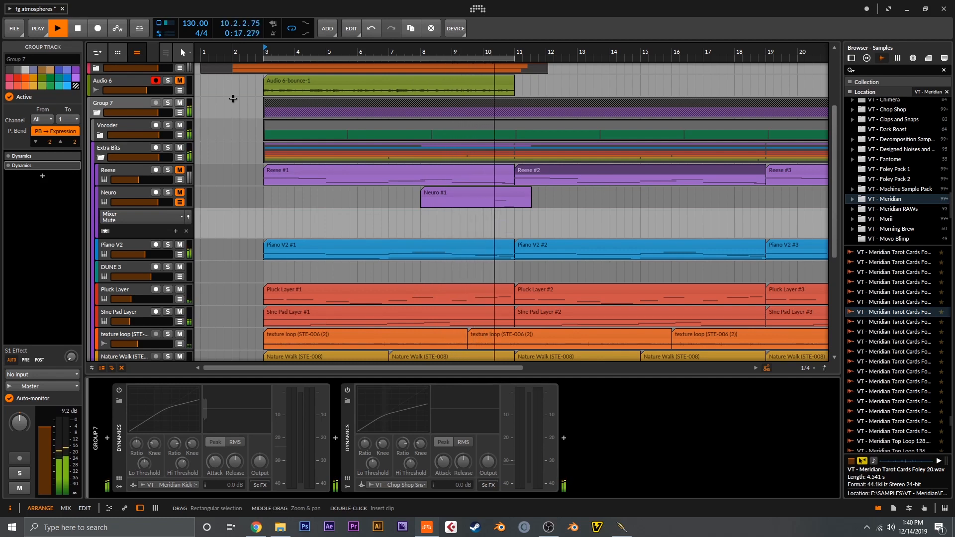
Step: Audition the Piano V2, Pluck Layer and Sine Pad Layer tracks soloed together, and stop playback
{"action": "key", "text": "space"}
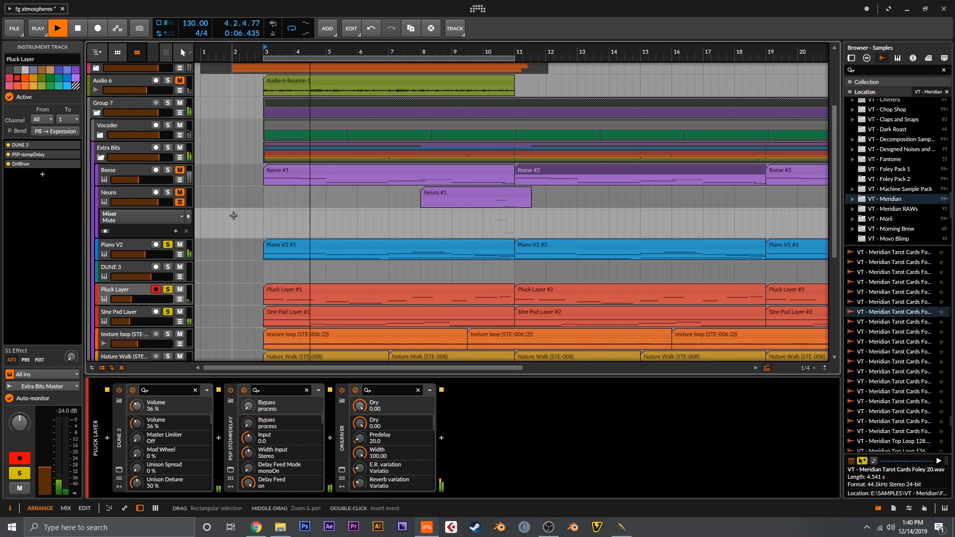
{"action": "scroll", "coordinate": [232, 214], "scroll_direction": "down", "scroll_amount": 2}
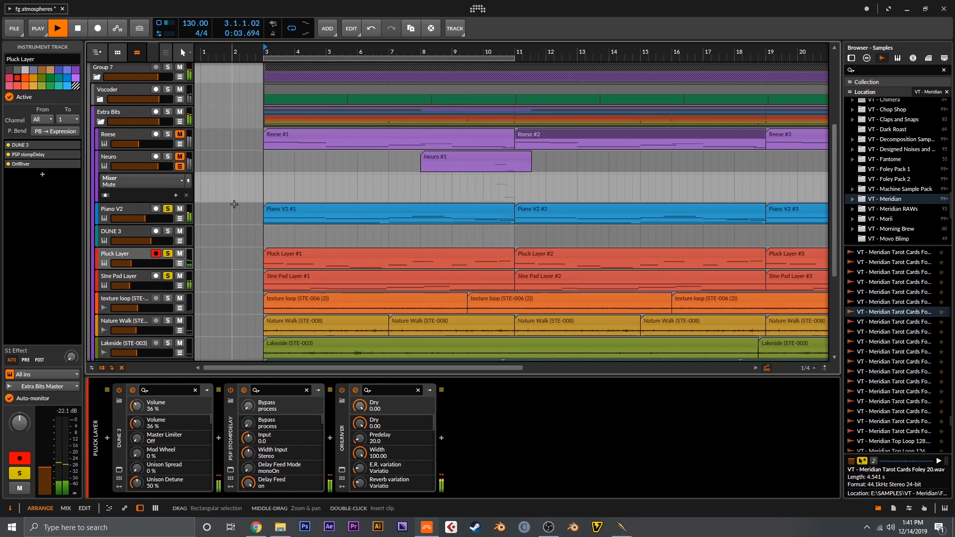
{"action": "key", "text": "space"}
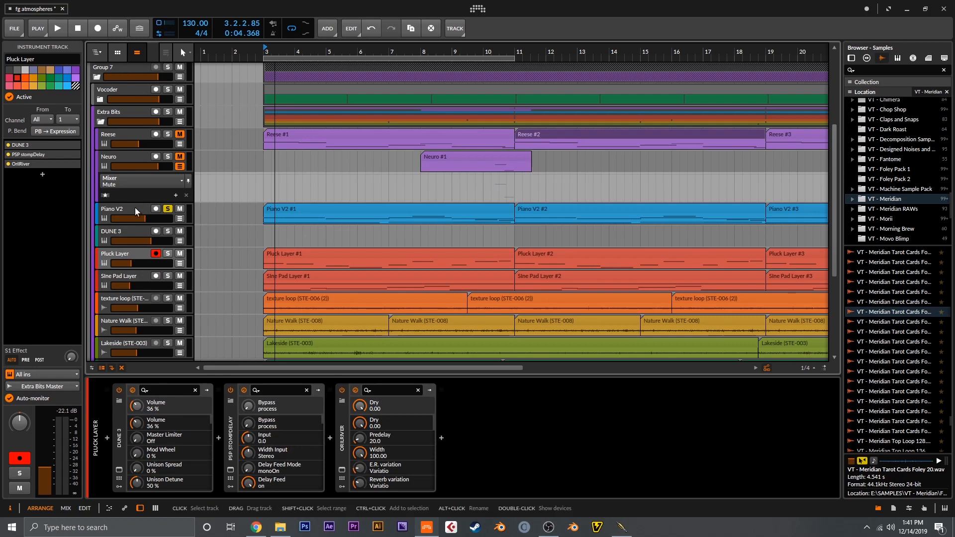
Step: Solo the Piano V2 track and bypass its OrilRiver, PSP MicroWarmer, EQ-5, Perfect Room and Compressor effects
{"action": "left_click", "coordinate": [169, 209]}
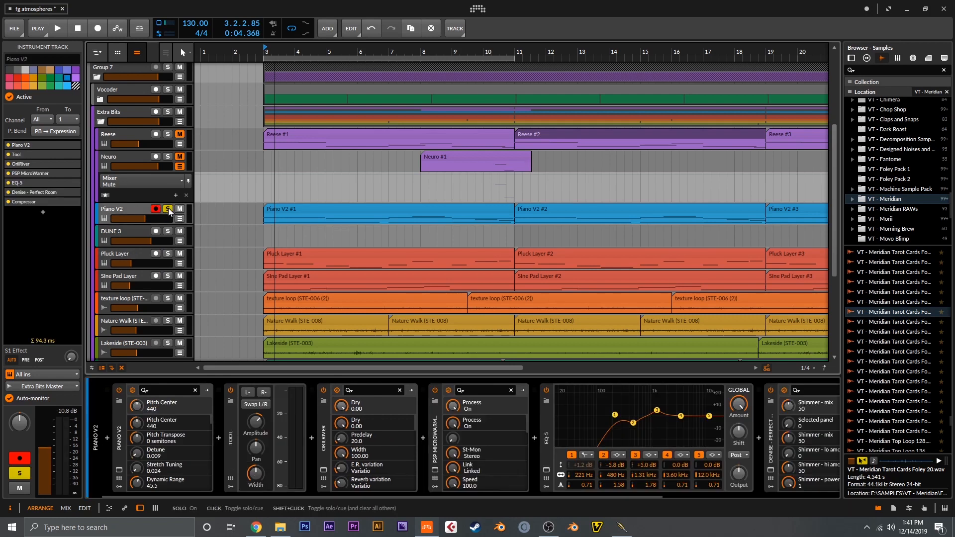
{"action": "left_click", "coordinate": [8, 164]}
{"action": "left_click", "coordinate": [8, 174]}
{"action": "left_click", "coordinate": [8, 183]}
{"action": "left_click", "coordinate": [8, 192]}
{"action": "left_click", "coordinate": [8, 202]}
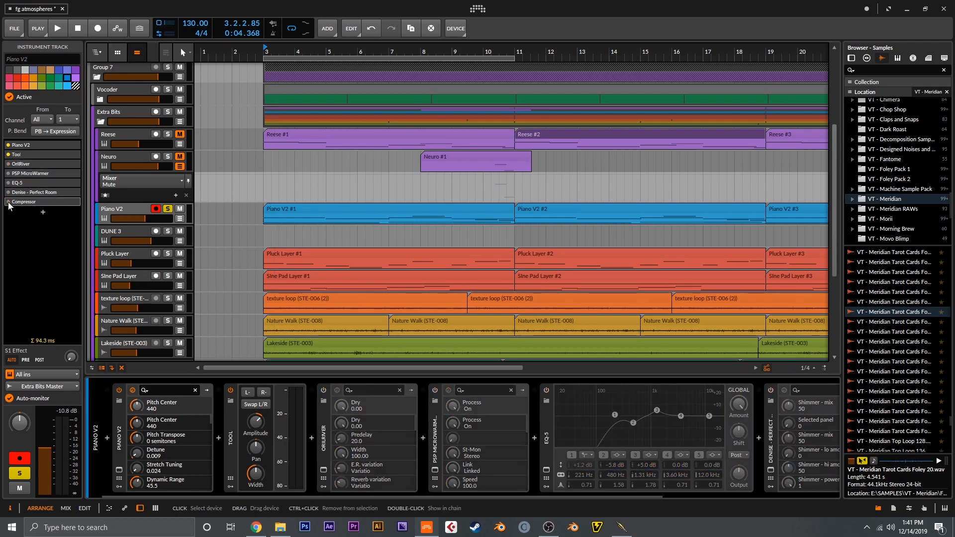
Step: Examine the Piano V2 instrument's settings, close its window and audition the piano without its effects
{"action": "left_click", "coordinate": [77, 145]}
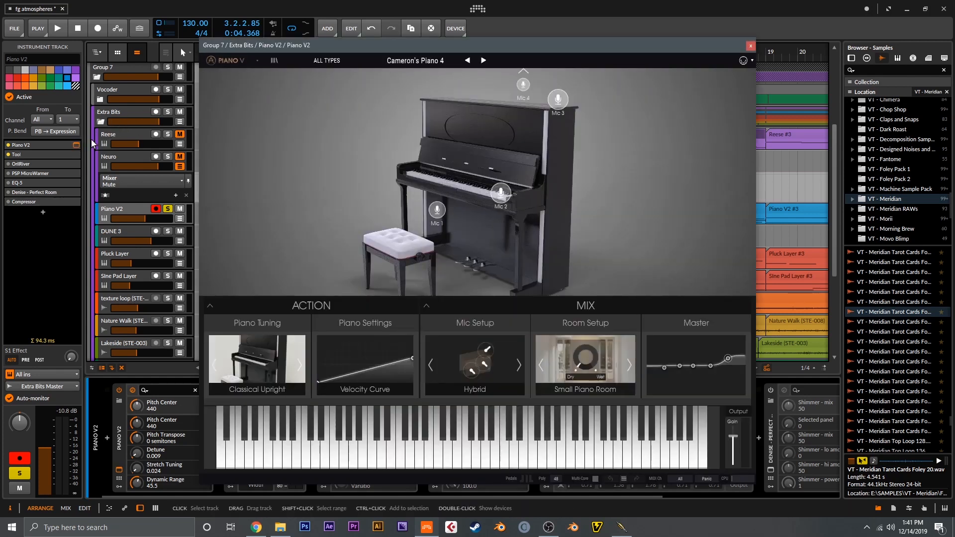
{"action": "left_click", "coordinate": [77, 146]}
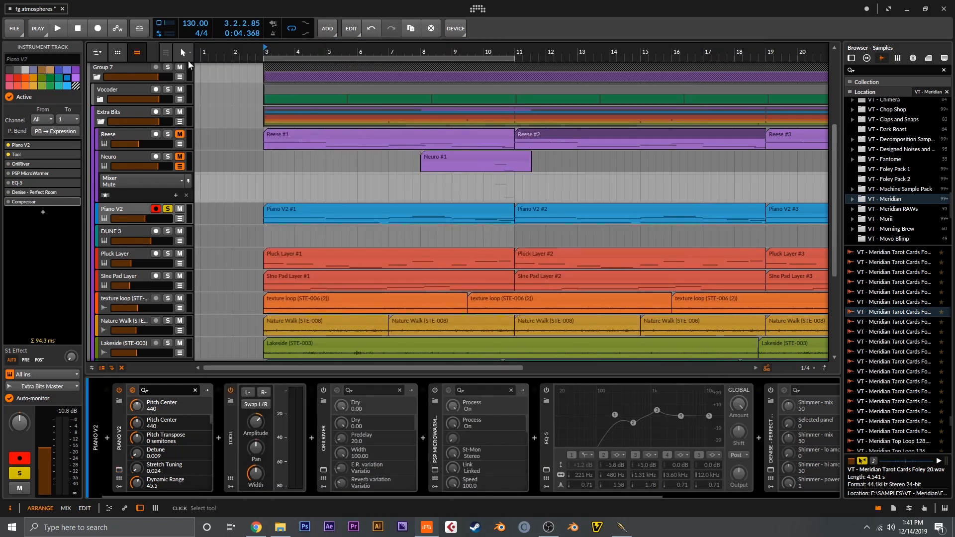
{"action": "key", "text": "space"}
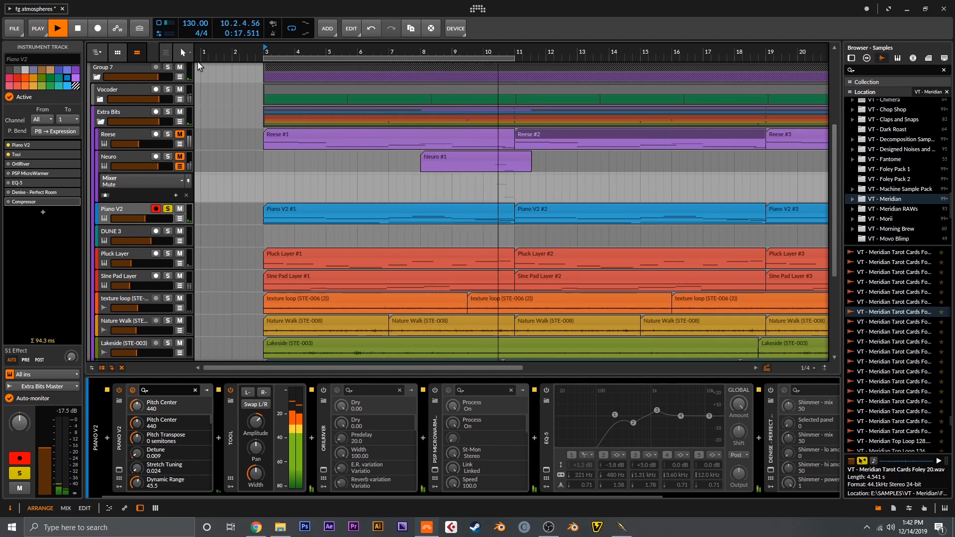
{"action": "key", "text": "space"}
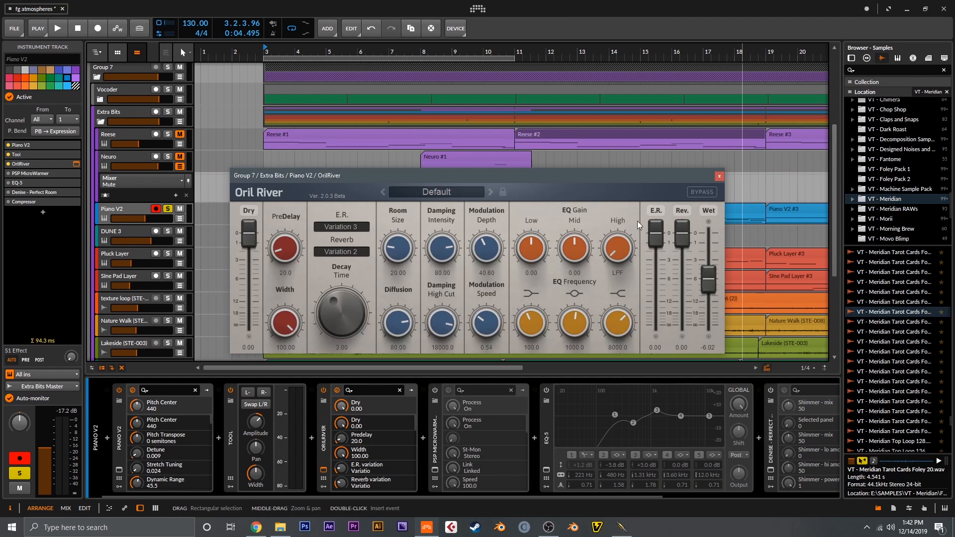
Step: Audition the piano with OrilRiver enabled and again with PSP MicroWarmer added, closing each plug-in's window
{"action": "left_click", "coordinate": [719, 176]}
{"action": "key", "text": "space"}
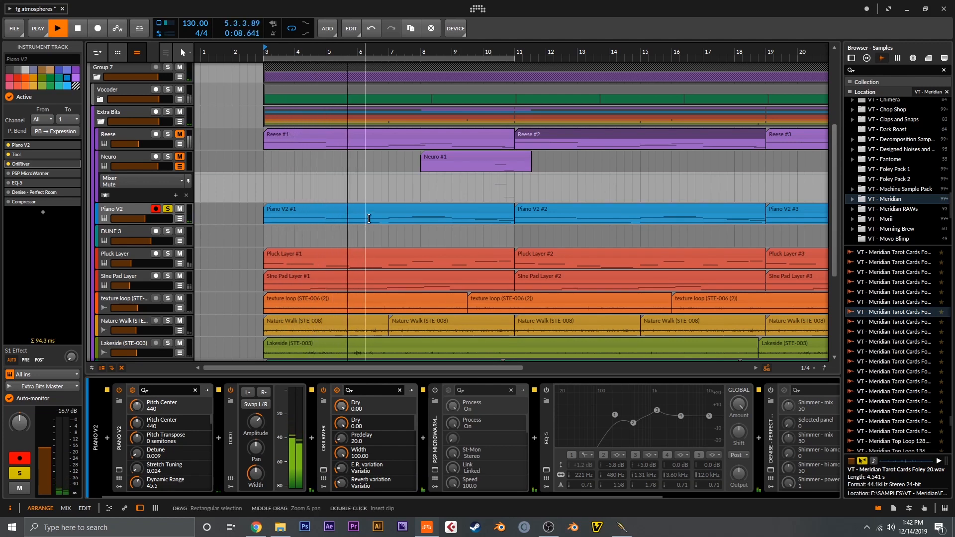
{"action": "key", "text": "space"}
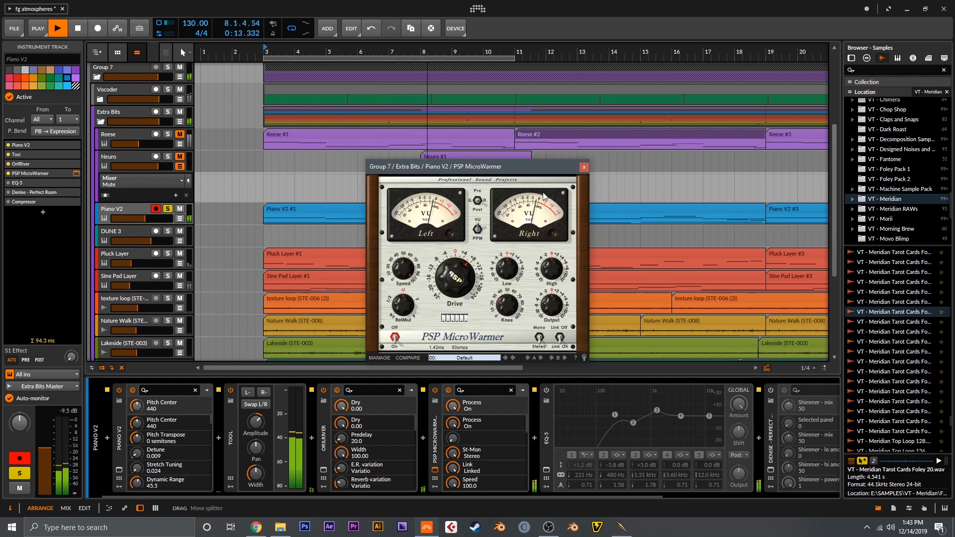
{"action": "left_click", "coordinate": [584, 170]}
{"action": "key", "text": "space"}
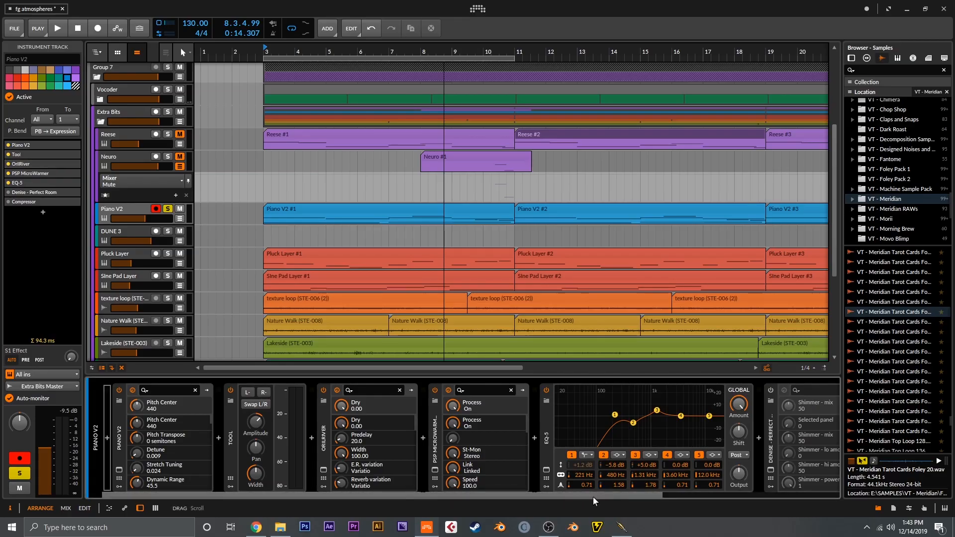
Step: Examine the EQ-5 curve on the Piano V2 track while playing the piano through it
{"action": "left_click_drag", "start_coordinate": [609, 494], "coordinate": [760, 477]}
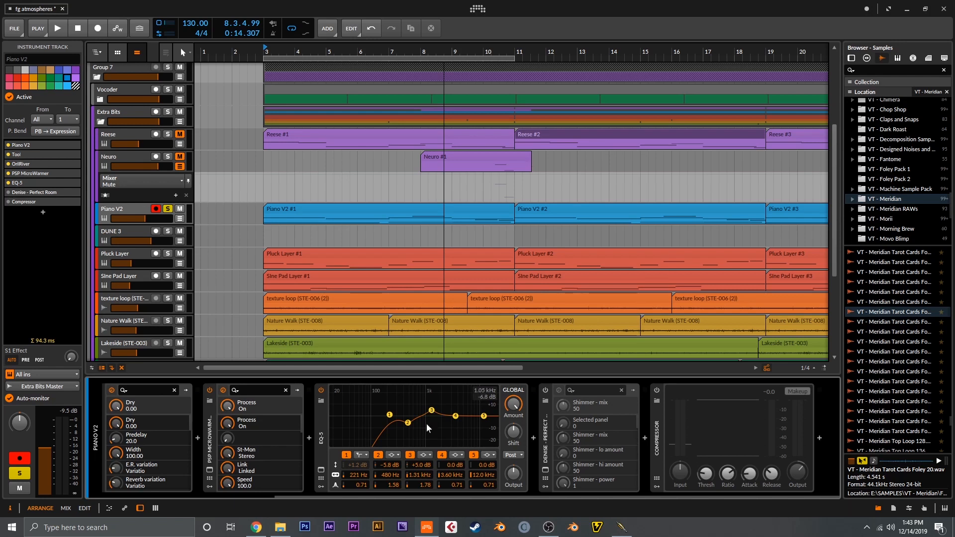
{"action": "key", "text": "space"}
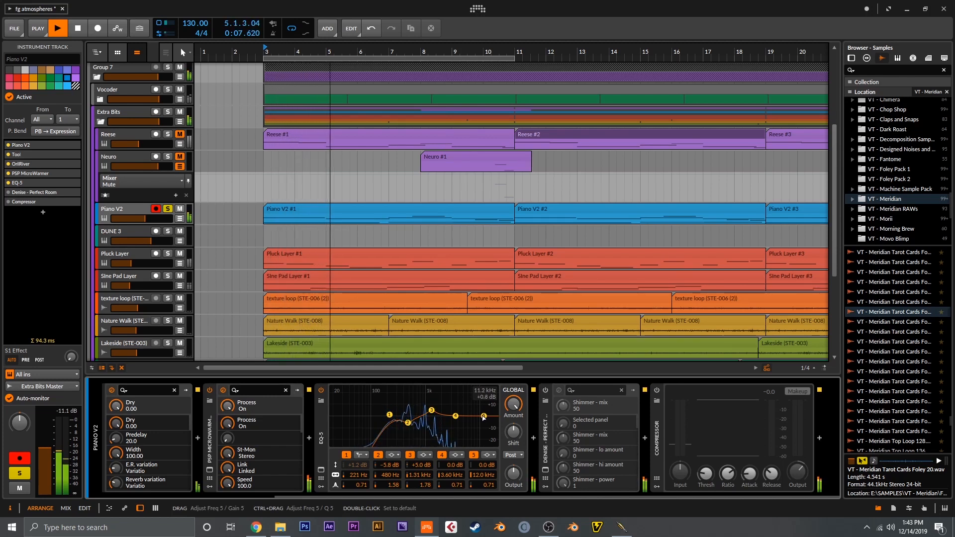
{"action": "key", "text": "space"}
Step: Enable Perfect Room on the Piano V2 track, set its mix to 32% and audition the piano through it
{"action": "left_click", "coordinate": [545, 392]}
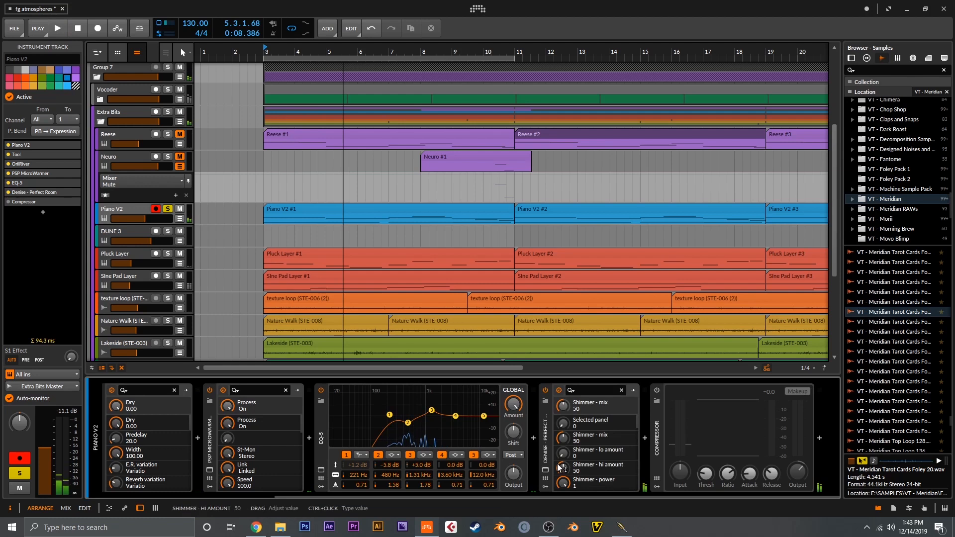
{"action": "left_click", "coordinate": [546, 470]}
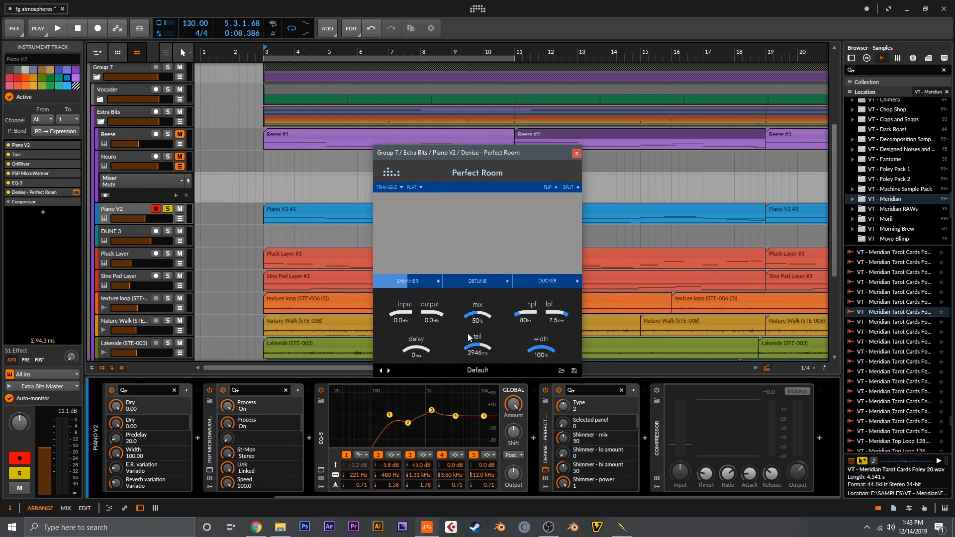
{"action": "left_click_drag", "start_coordinate": [477, 321], "coordinate": [482, 331]}
{"action": "key", "text": "space"}
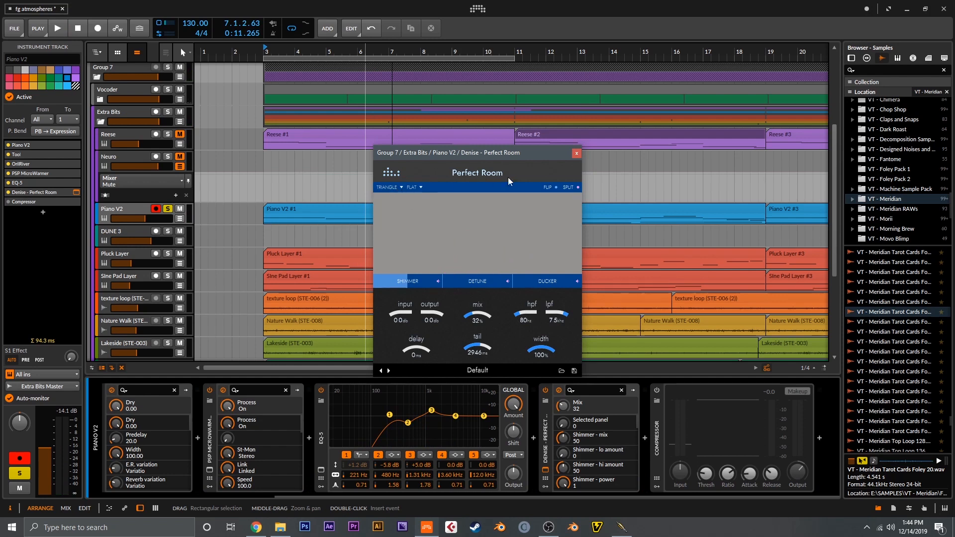
{"action": "left_click", "coordinate": [574, 154]}
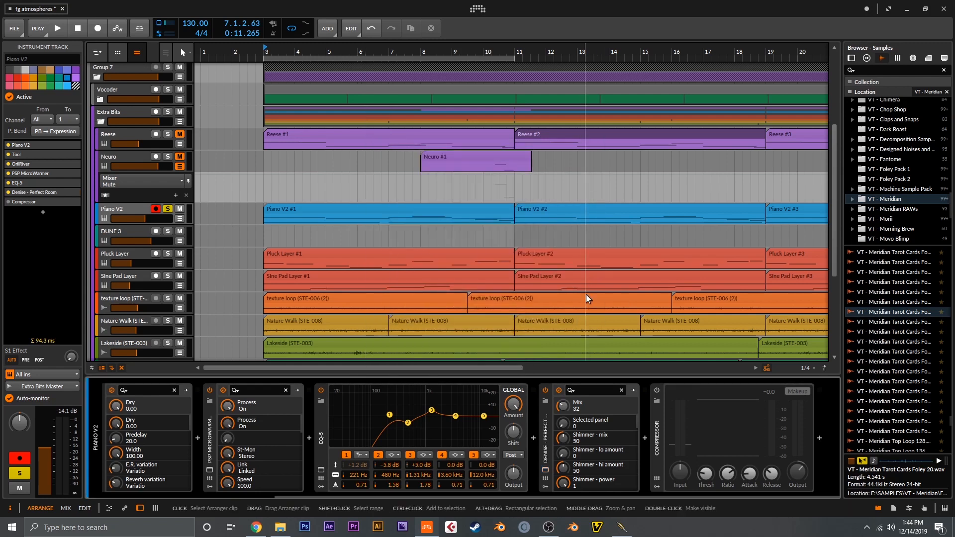
Step: Enable the Compressor at the end of the Piano V2 chain and audition the compressed piano
{"action": "left_click", "coordinate": [658, 391]}
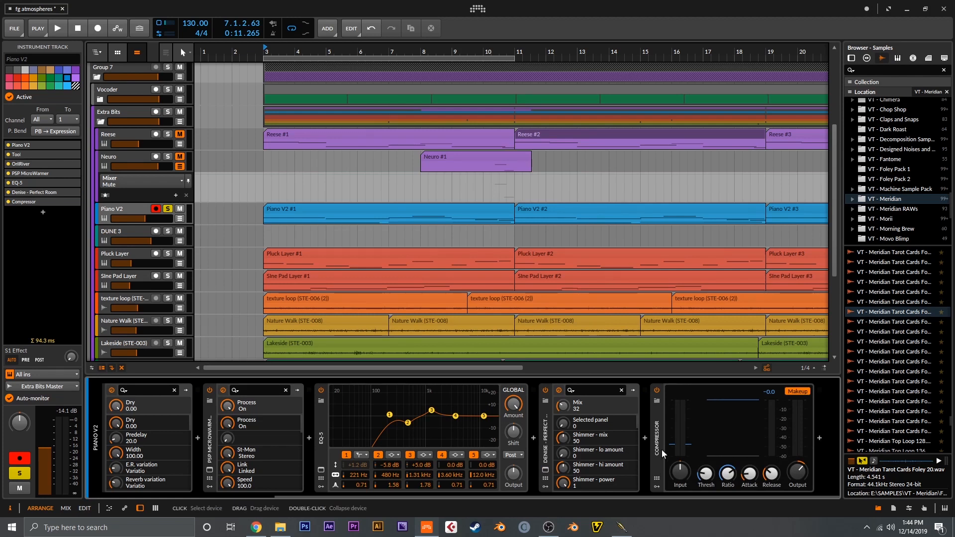
{"action": "key", "text": "space"}
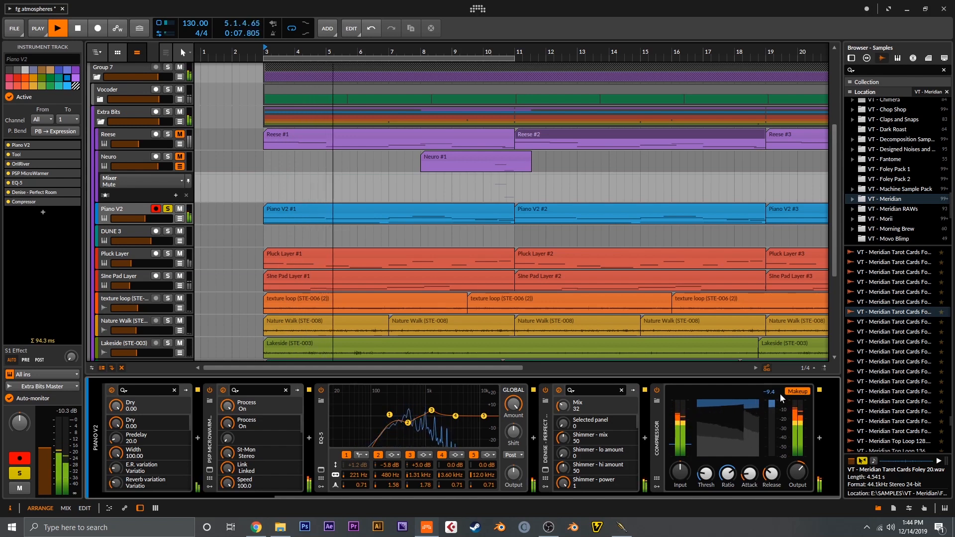
{"action": "key", "text": "space"}
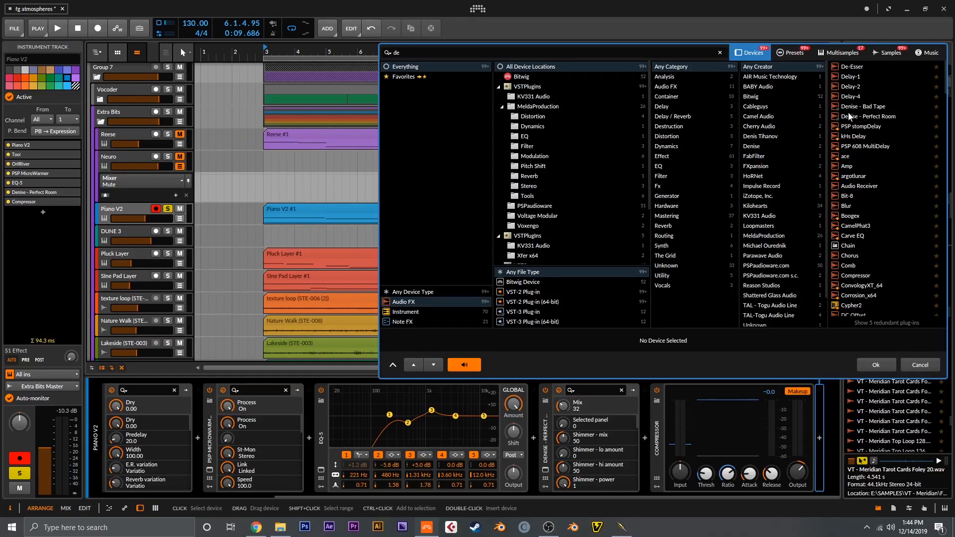
Step: Add PSP stompDelay after the Piano V2 track's Compressor and adjust its LFO spread and high filter during playback
{"action": "double_click", "coordinate": [858, 125]}
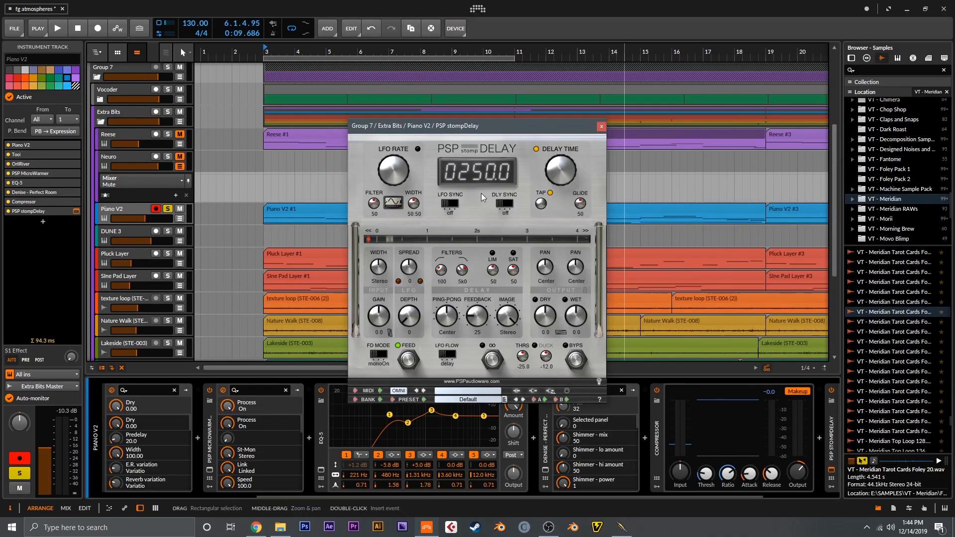
{"action": "key", "text": "space"}
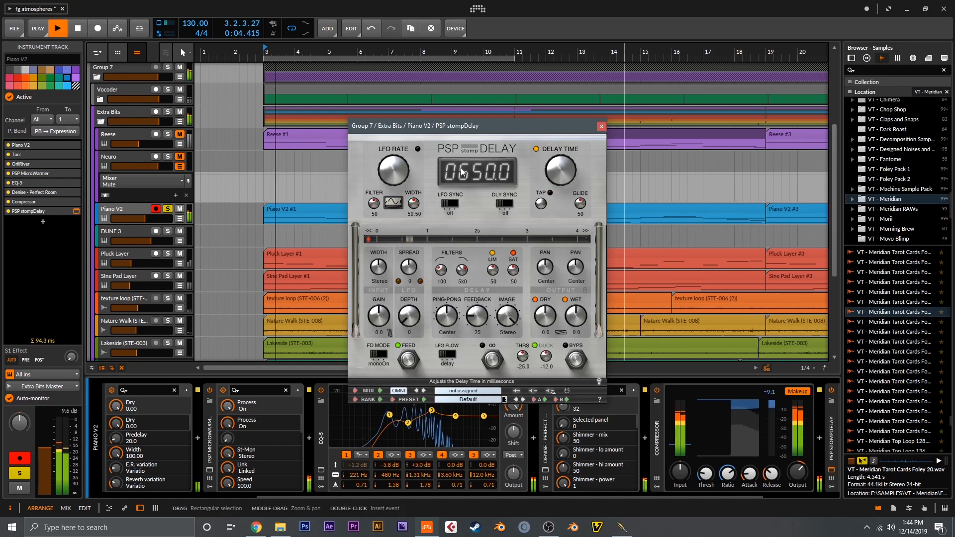
{"action": "left_click_drag", "start_coordinate": [411, 272], "coordinate": [414, 215]}
{"action": "left_click_drag", "start_coordinate": [462, 270], "coordinate": [442, 244]}
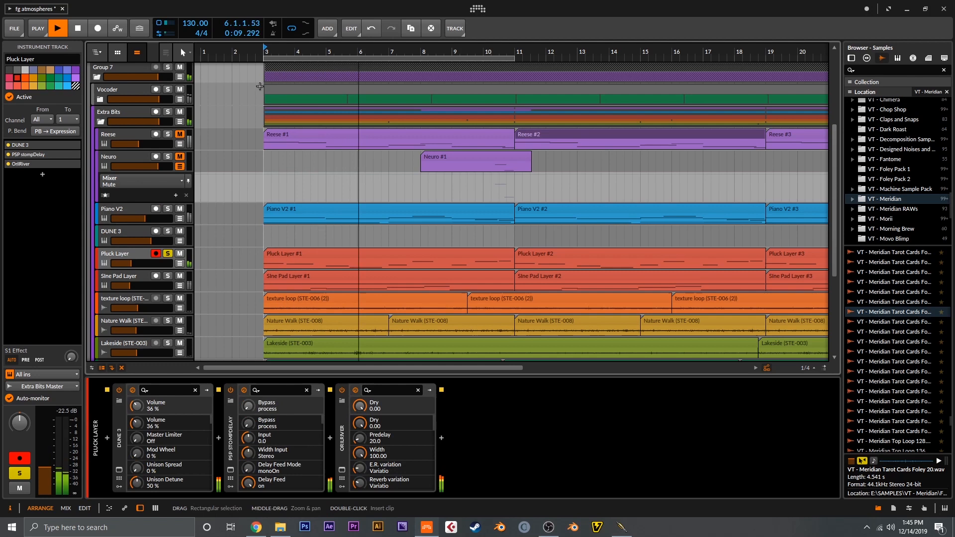
Step: Stop playback and examine the Pluck Layer's DUNE 3 patch with its keyboard view shown
{"action": "key", "text": "space"}
{"action": "left_click", "coordinate": [120, 470]}
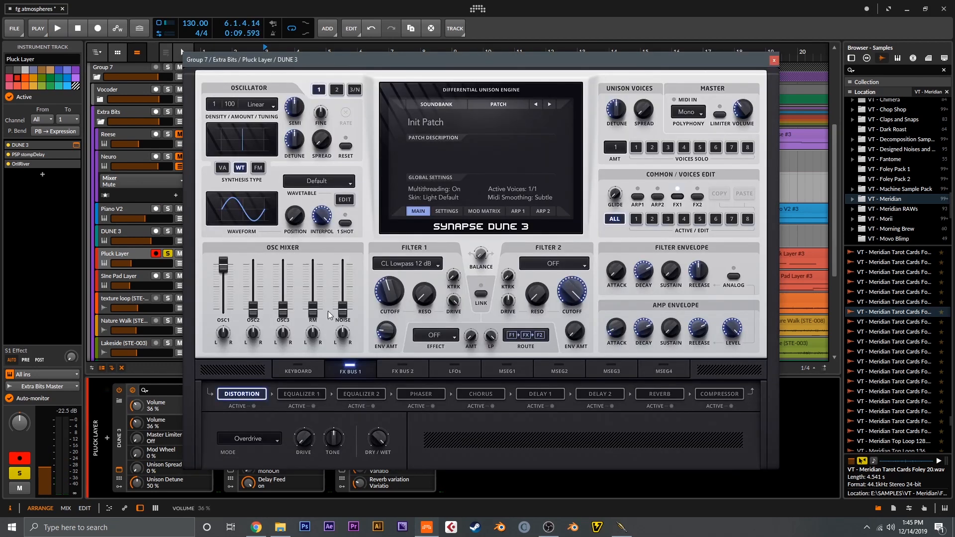
{"action": "left_click", "coordinate": [299, 370]}
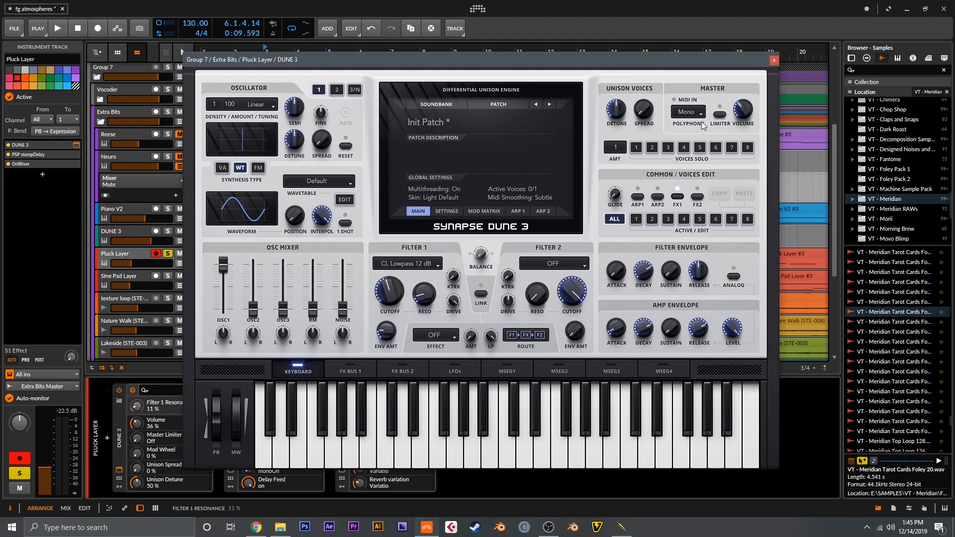
{"action": "left_click", "coordinate": [774, 60]}
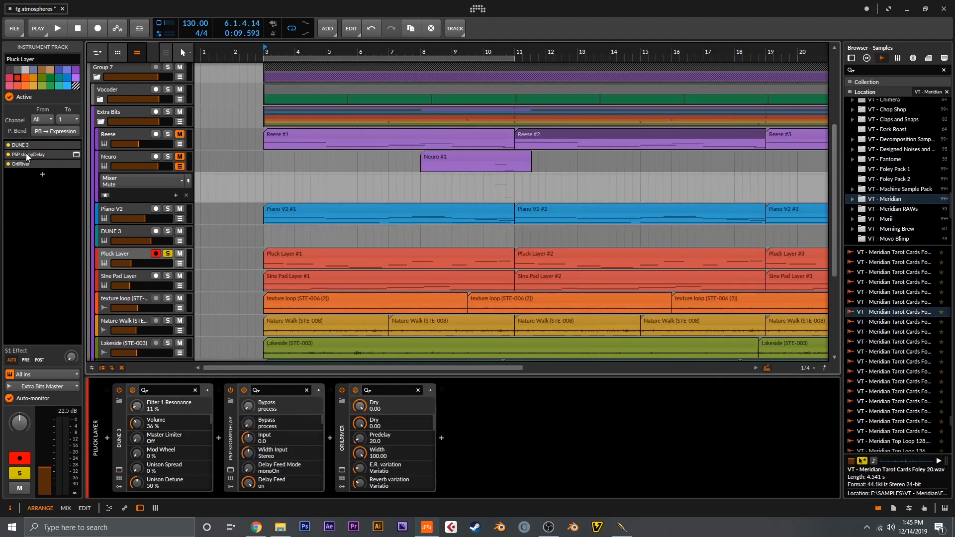
Step: Bypass PSP stompDelay and OrilRiver on the Pluck Layer and audition the dry sound while checking the DUNE 3 amp envelope
{"action": "left_click", "coordinate": [10, 163]}
{"action": "key", "text": "space"}
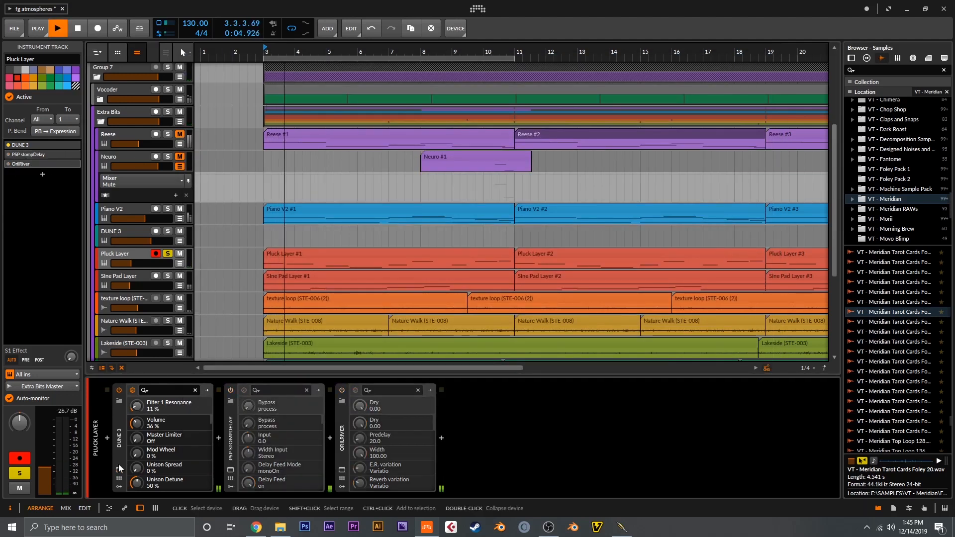
{"action": "left_click", "coordinate": [119, 470]}
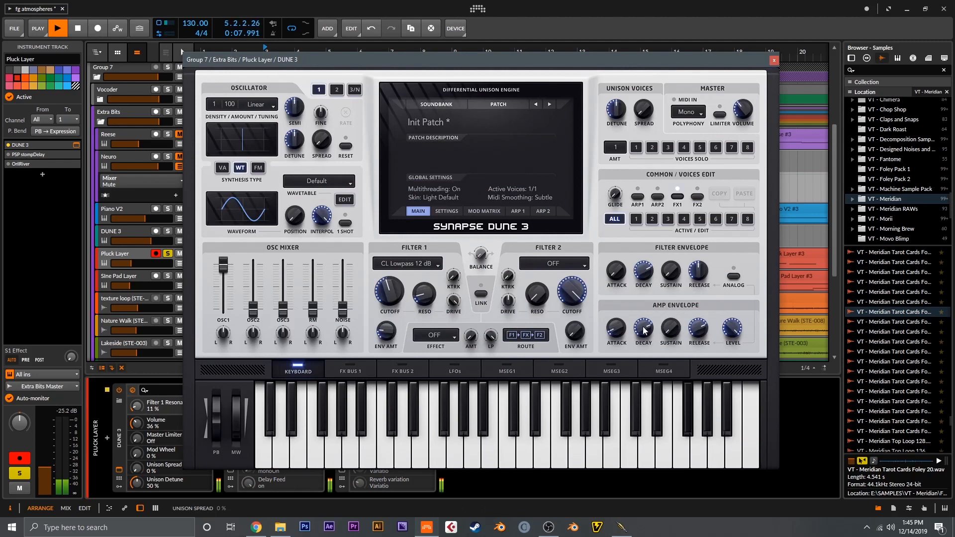
{"action": "left_click", "coordinate": [775, 61]}
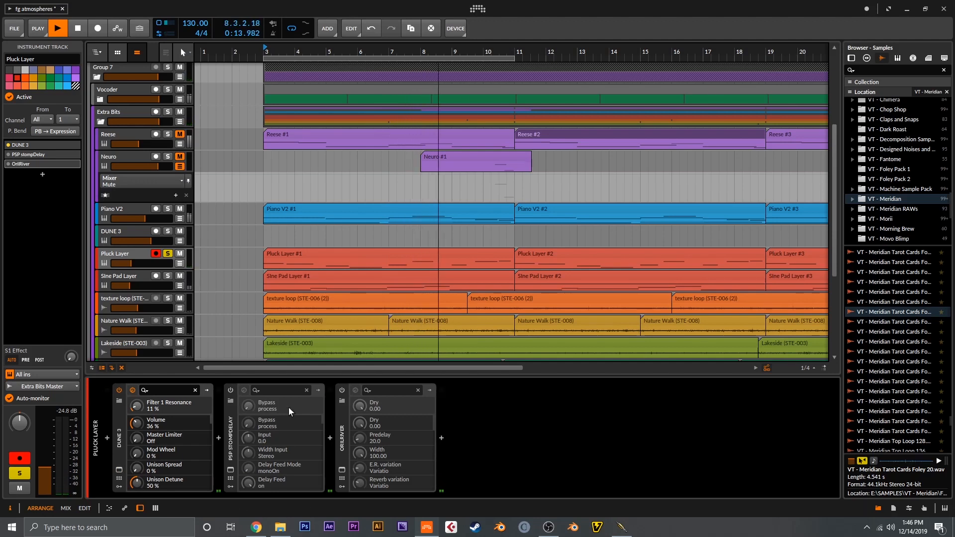
Step: Re-enable PSP stompDelay on the Pluck Layer and review its delay settings during playback
{"action": "left_click", "coordinate": [228, 391]}
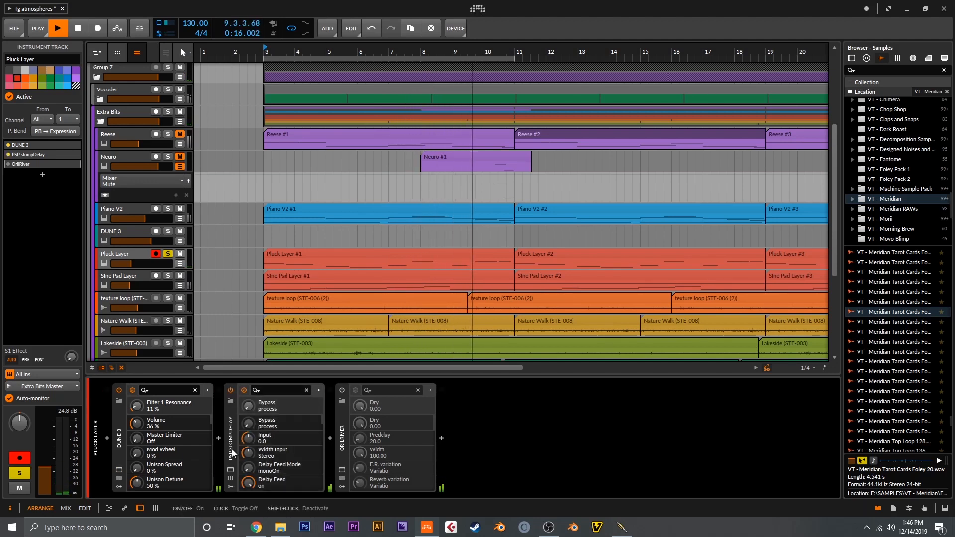
{"action": "left_click", "coordinate": [231, 471]}
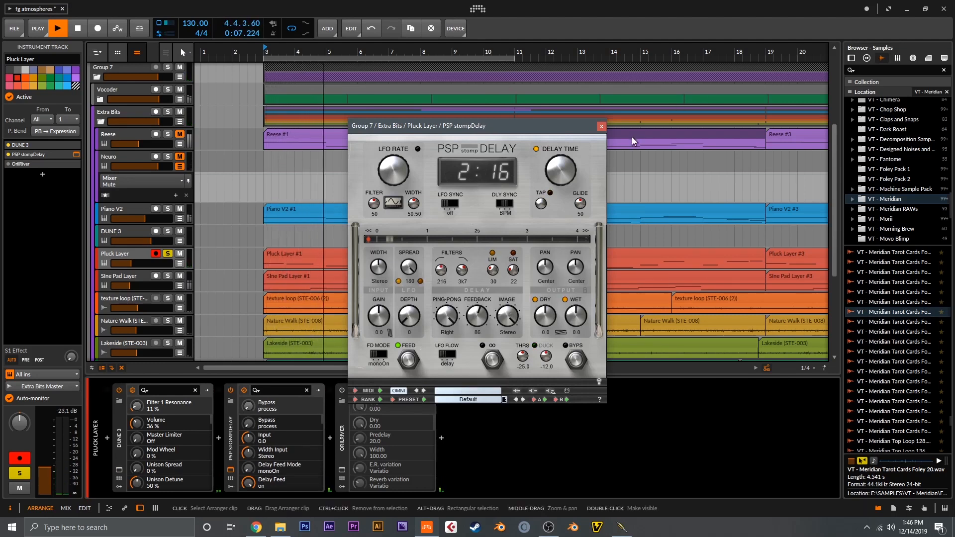
{"action": "left_click", "coordinate": [603, 126]}
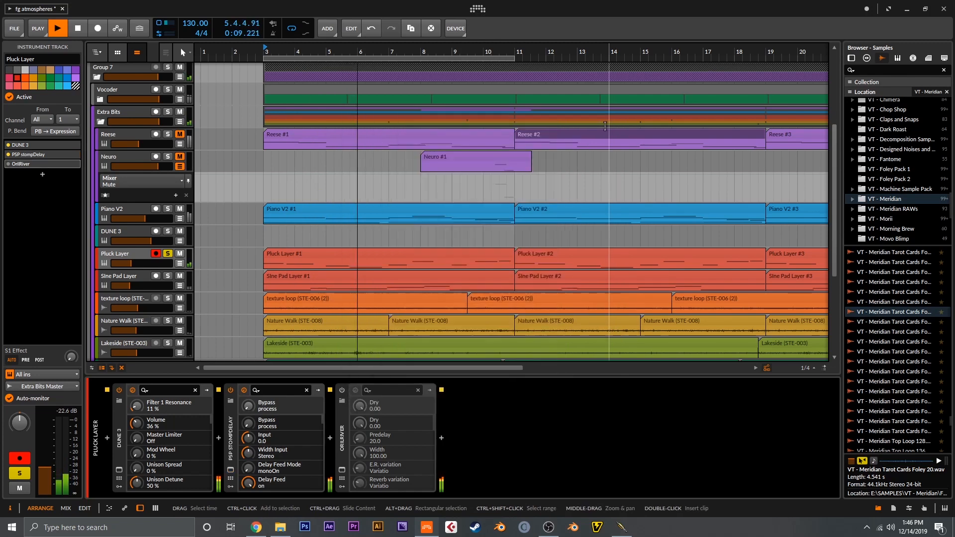
Step: Insert TAL-Chorus-LX-64 between PSP stompDelay and OrilRiver on the Pluck Layer
{"action": "left_click", "coordinate": [330, 438]}
{"action": "type", "text": "ch"}
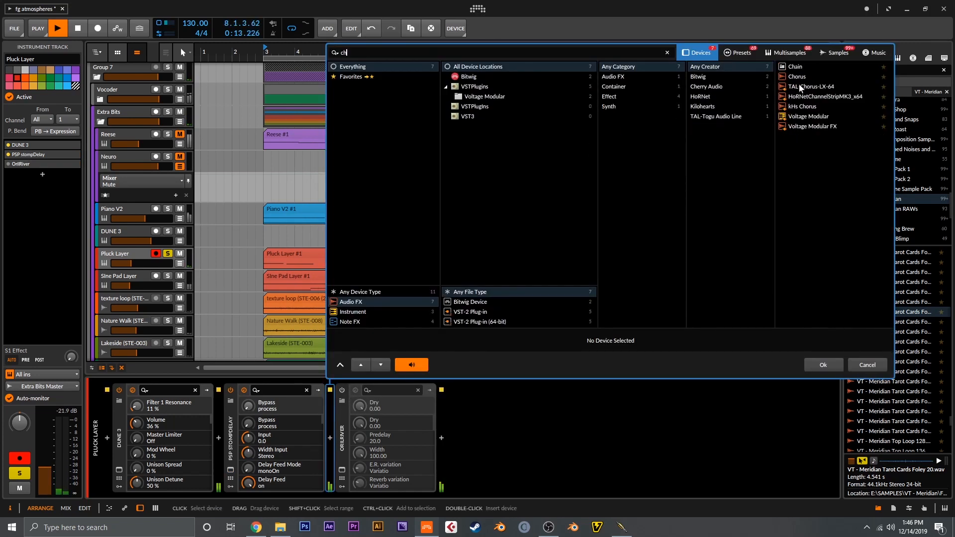
{"action": "double_click", "coordinate": [804, 88]}
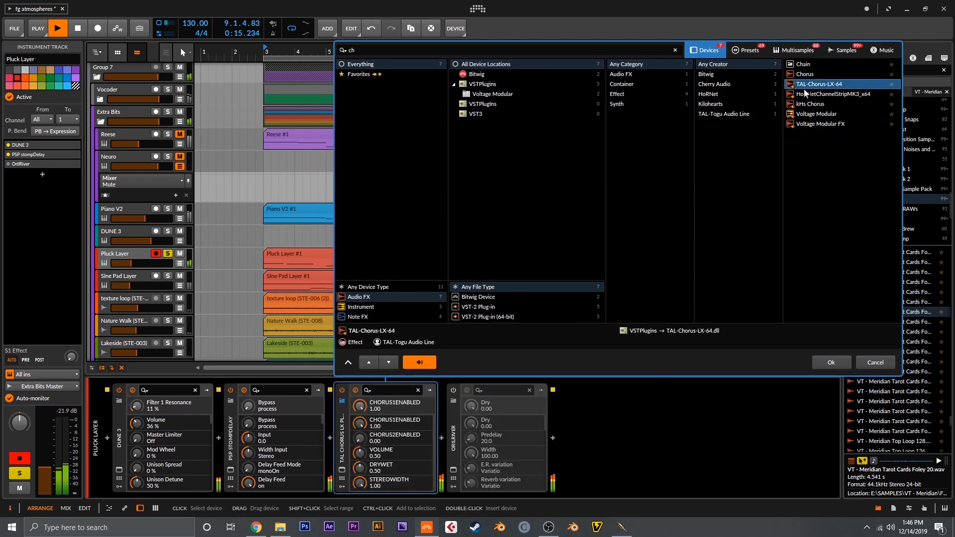
Step: Review OrilRiver's reverb settings on the Pluck Layer, re-enable it, and audition the effect chain before stopping playback
{"action": "left_click", "coordinate": [559, 214]}
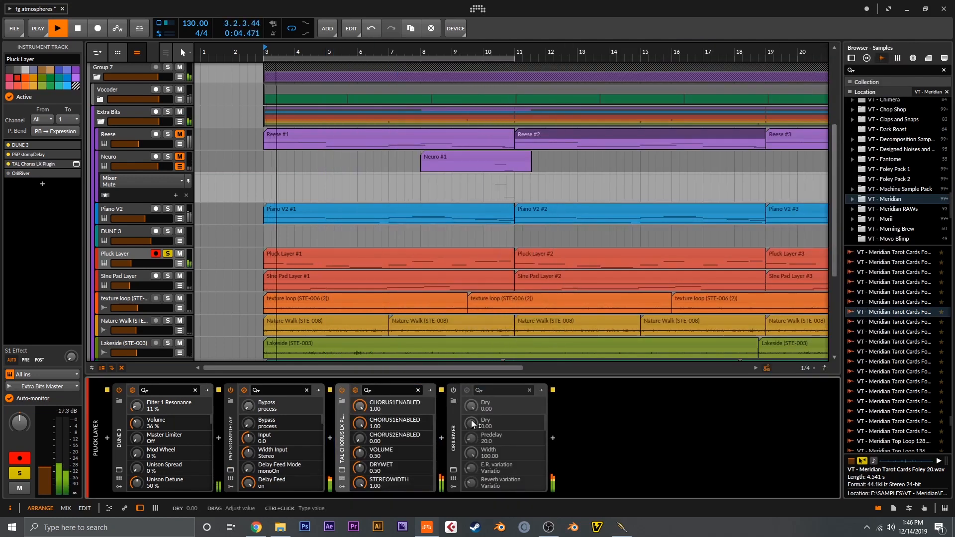
{"action": "left_click", "coordinate": [453, 469]}
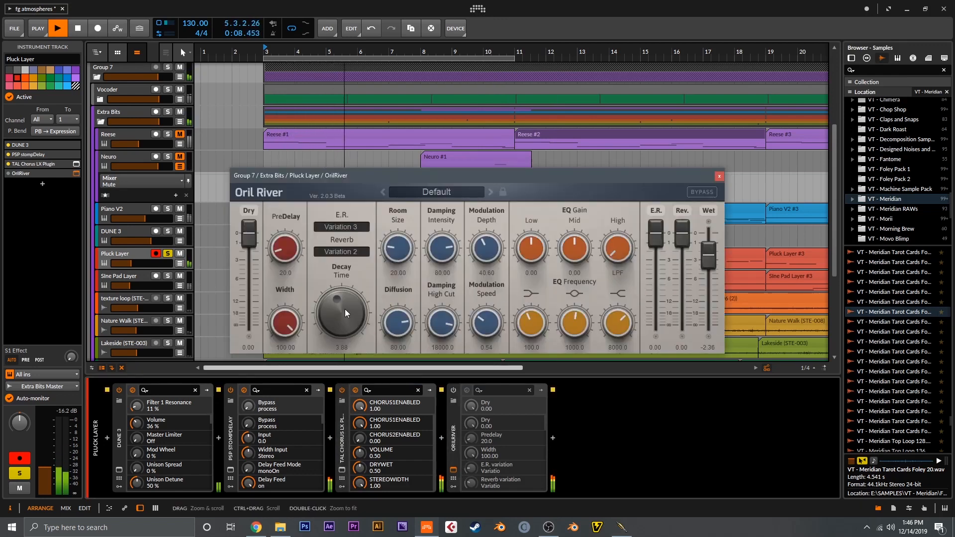
{"action": "left_click", "coordinate": [718, 177]}
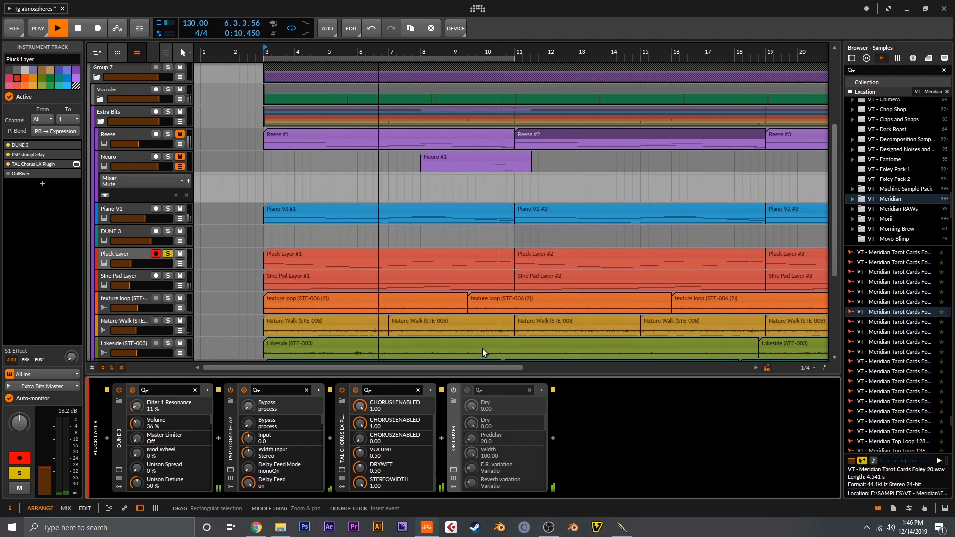
{"action": "left_click", "coordinate": [455, 390]}
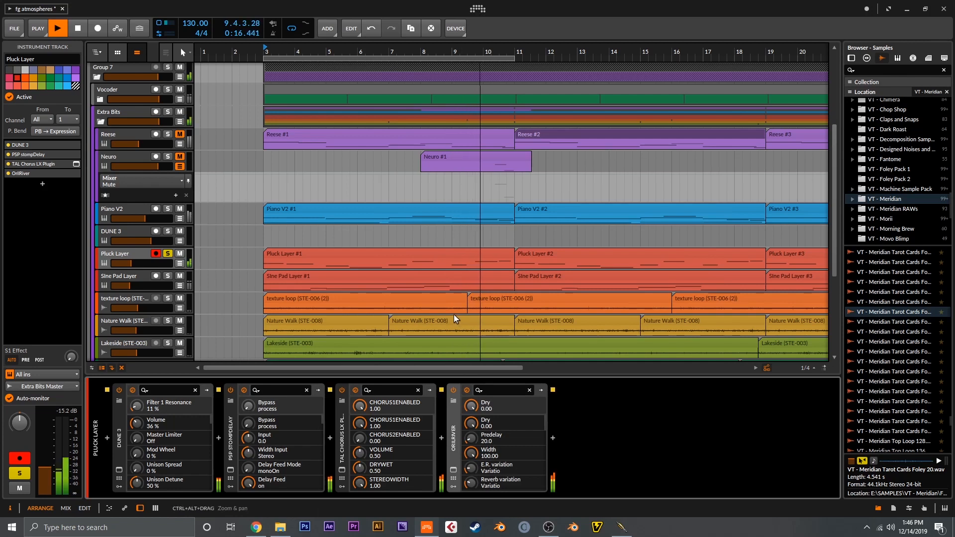
{"action": "key", "text": "space"}
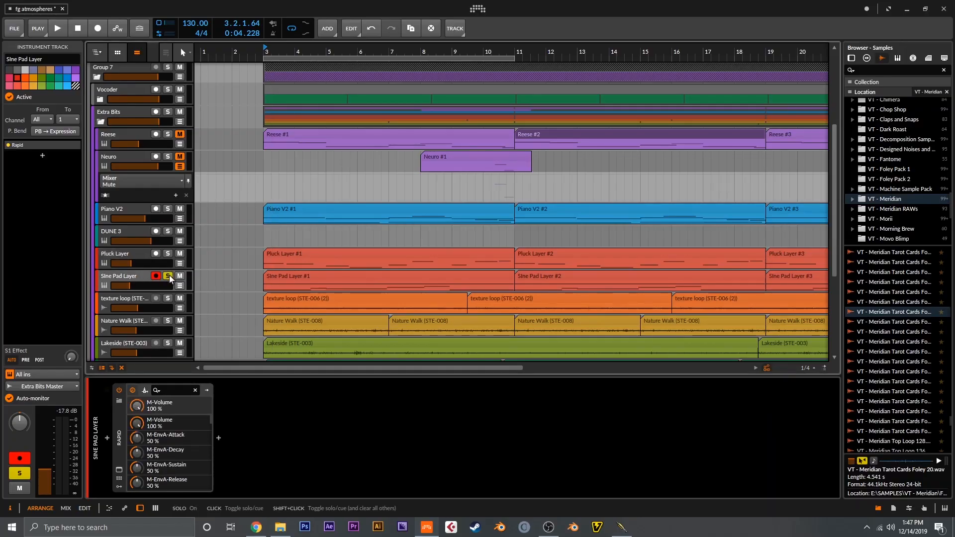
Step: Audition the soloed Sine Pad Layer while examining layer 1 of its Rapid synth patch, including oscillator, filter and effects
{"action": "key", "text": "space"}
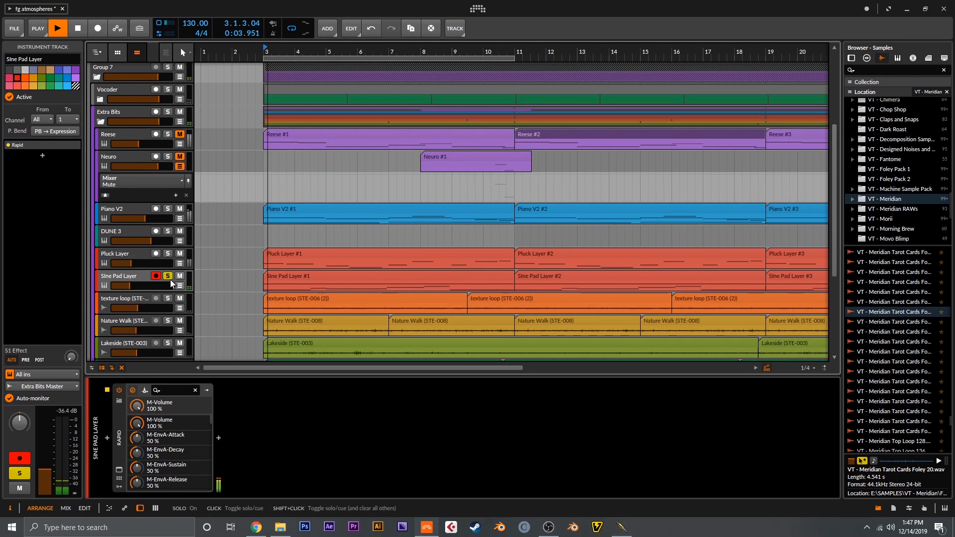
{"action": "left_click", "coordinate": [120, 470]}
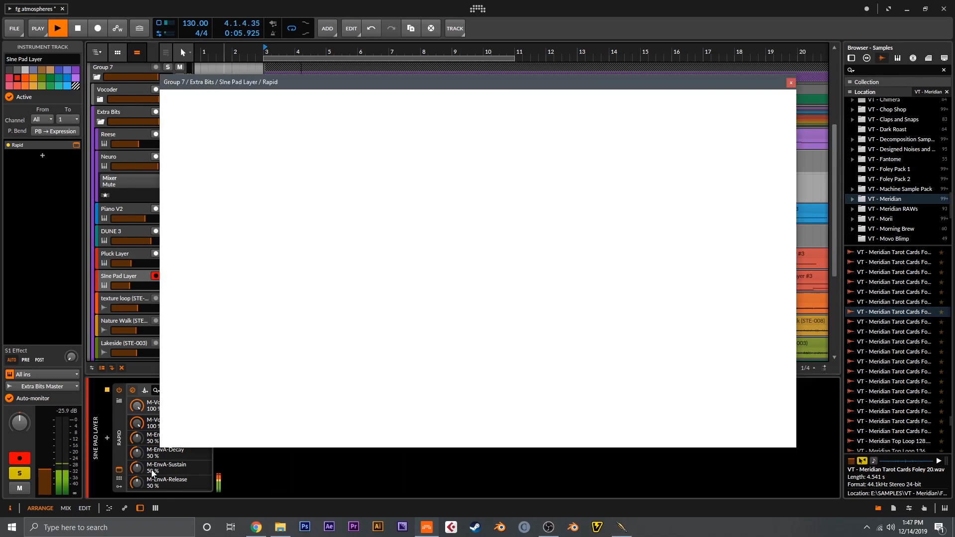
{"action": "left_click", "coordinate": [244, 130]}
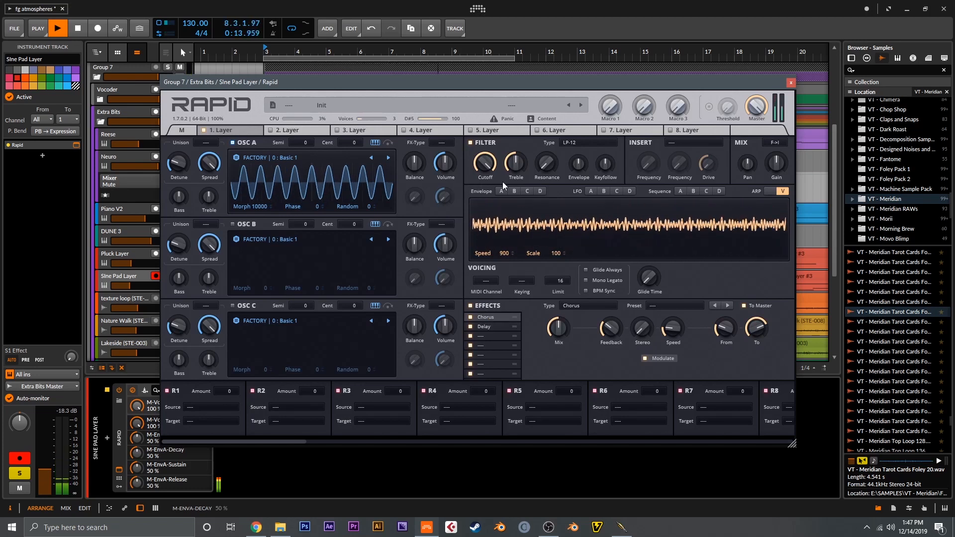
{"action": "left_click", "coordinate": [791, 82]}
{"action": "key", "text": "space"}
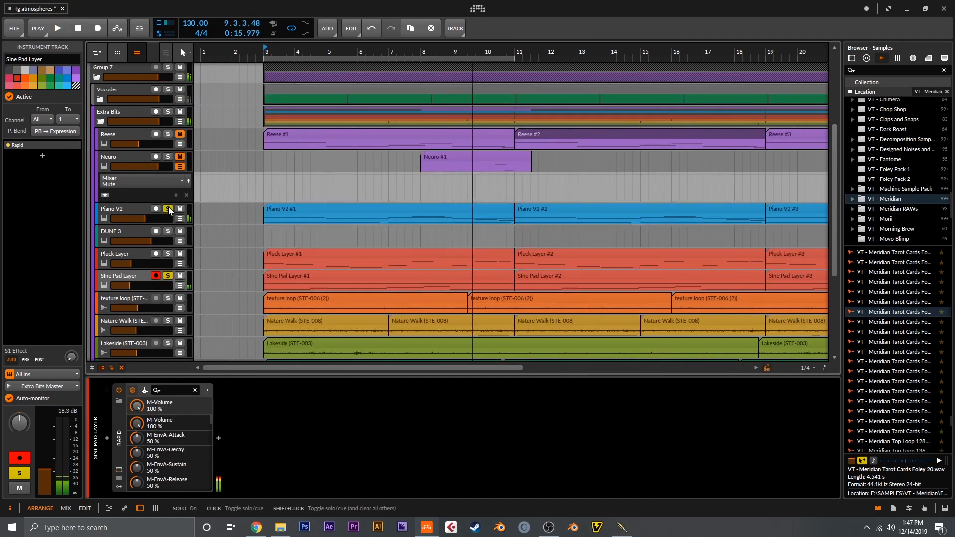
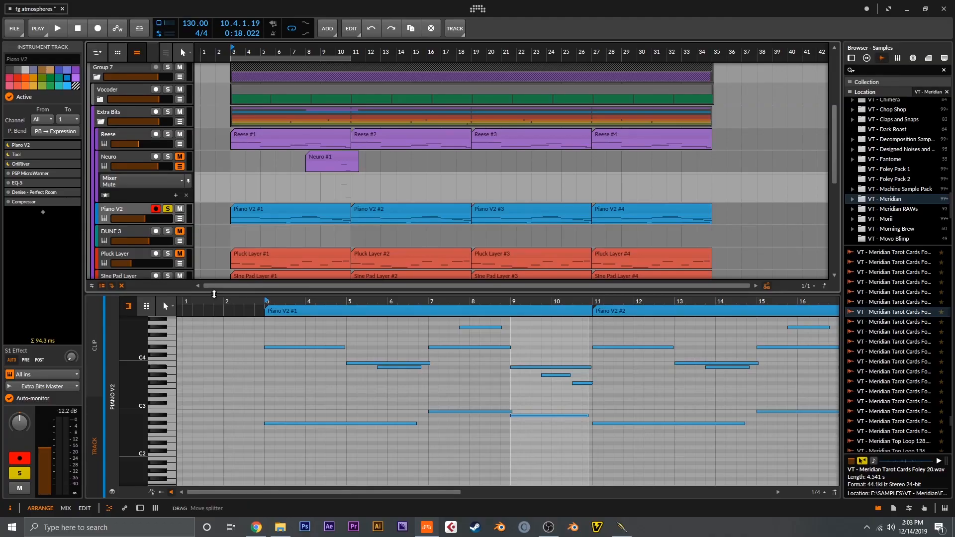
Step: Open the first Pluck Layer clip's notes and solo the Pluck Layer together with Piano V2
{"action": "left_click", "coordinate": [263, 258]}
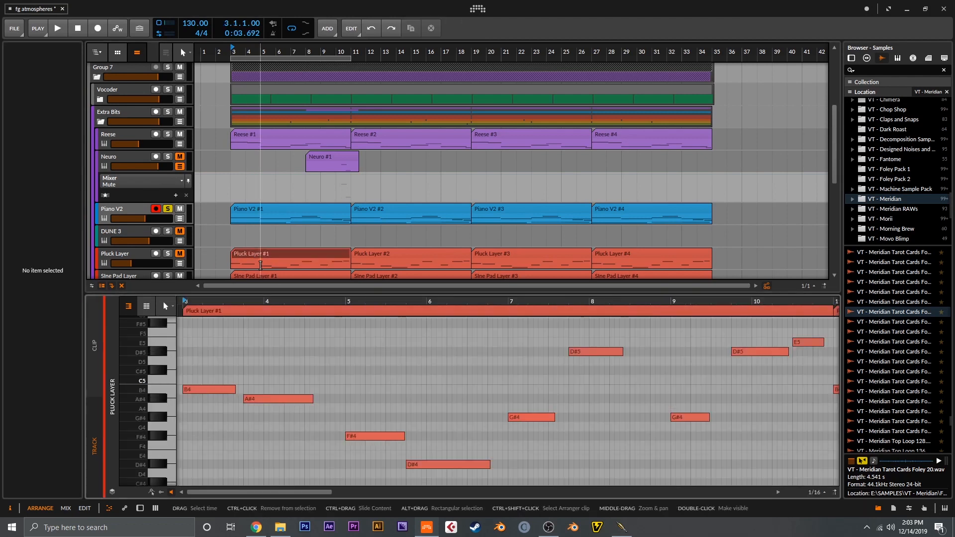
{"action": "scroll", "coordinate": [273, 244], "scroll_direction": "down", "scroll_amount": 2}
{"action": "left_click_drag", "start_coordinate": [282, 351], "coordinate": [284, 344]}
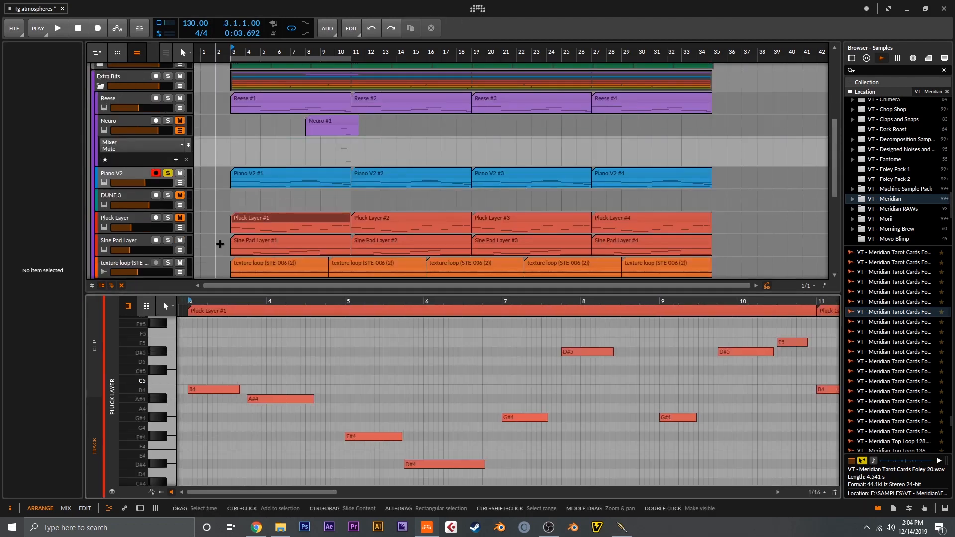
{"action": "left_click", "coordinate": [168, 218]}
{"action": "left_click", "coordinate": [168, 174]}
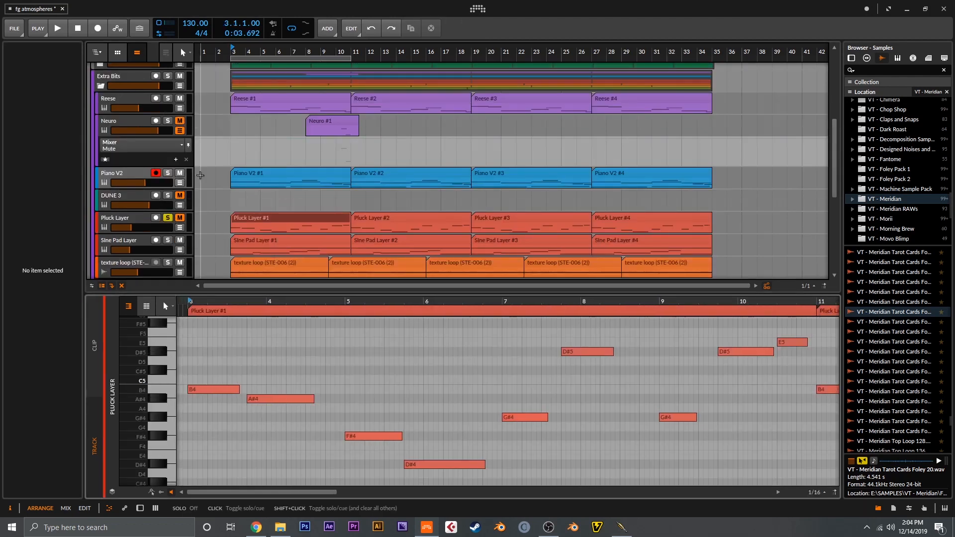
{"action": "left_click", "coordinate": [168, 173]}
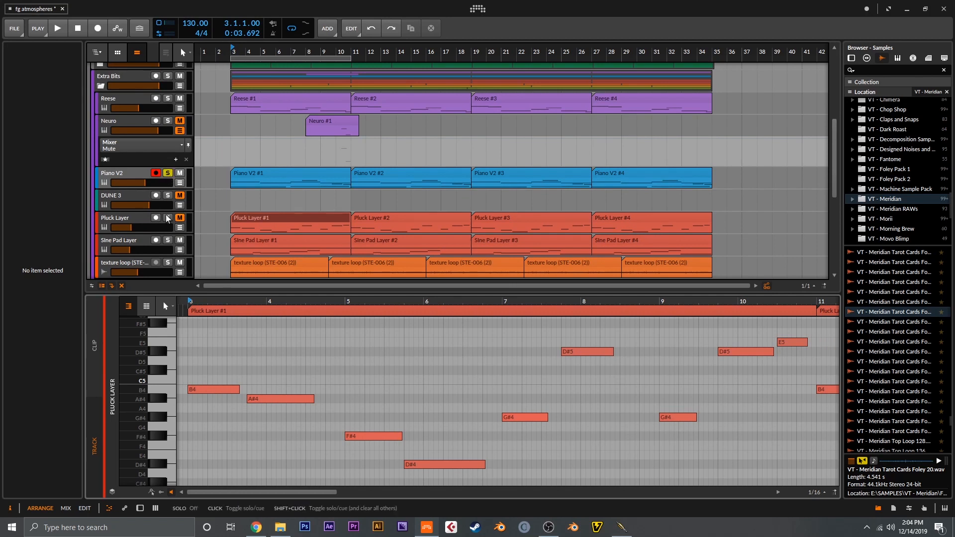
{"action": "left_click_drag", "start_coordinate": [254, 157], "coordinate": [298, 159]}
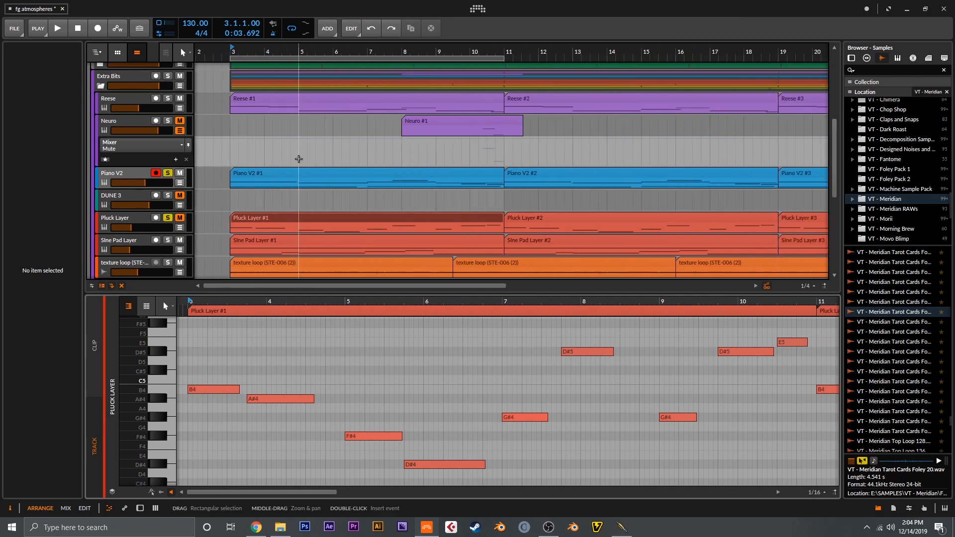
Step: Audition the soloed piano and pluck layers together from bar 3 while examining the first pluck clip's descending notes and its higher D#5 and E5 notes
{"action": "key", "text": "space"}
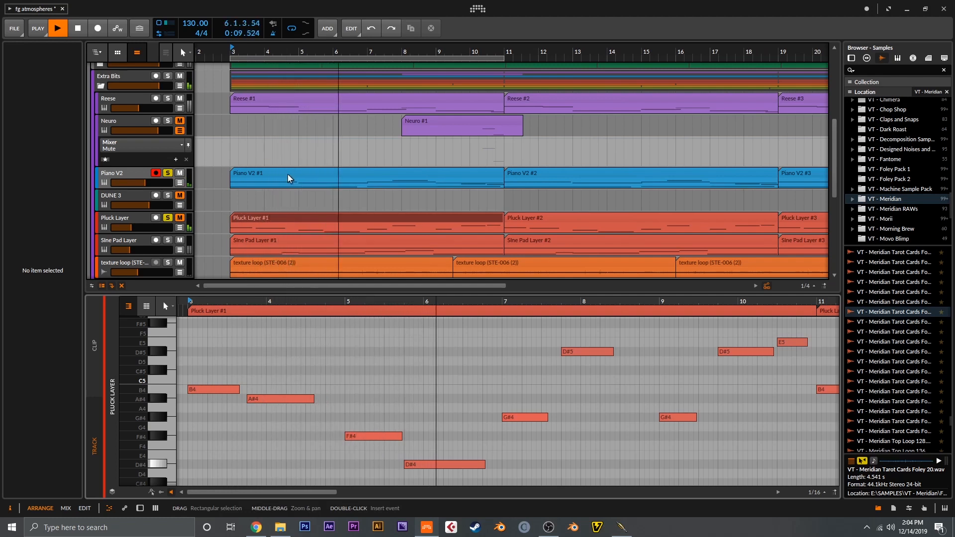
{"action": "left_click", "coordinate": [168, 218]}
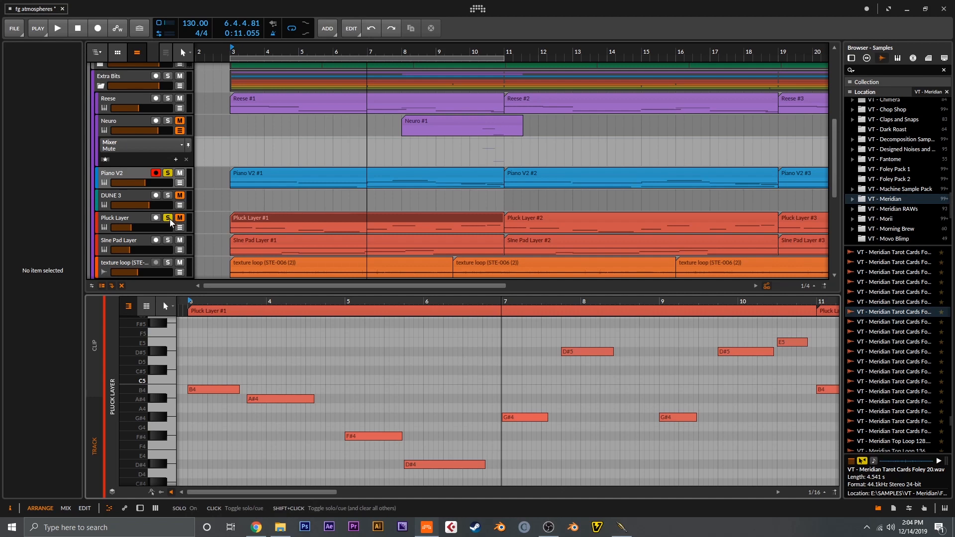
{"action": "left_click_drag", "start_coordinate": [224, 373], "coordinate": [512, 469]}
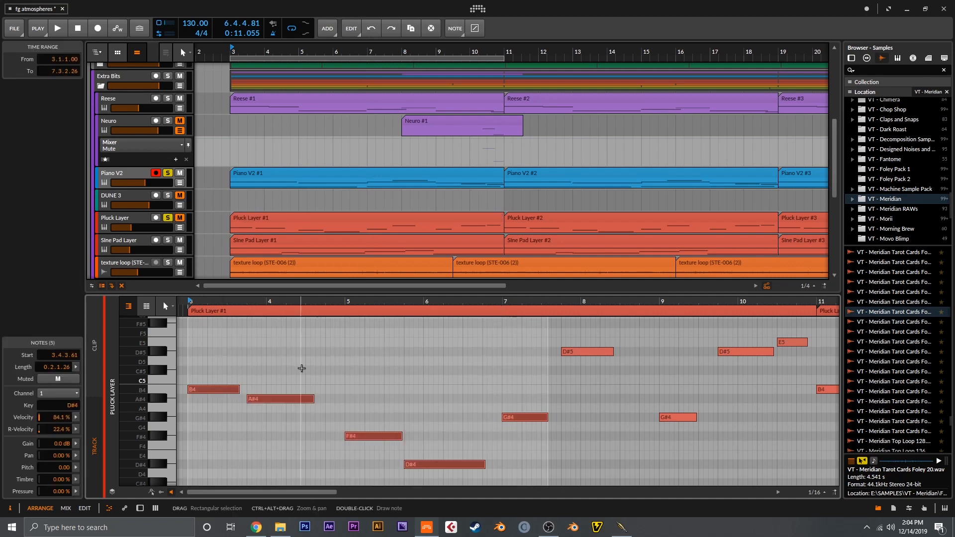
{"action": "key", "text": "space"}
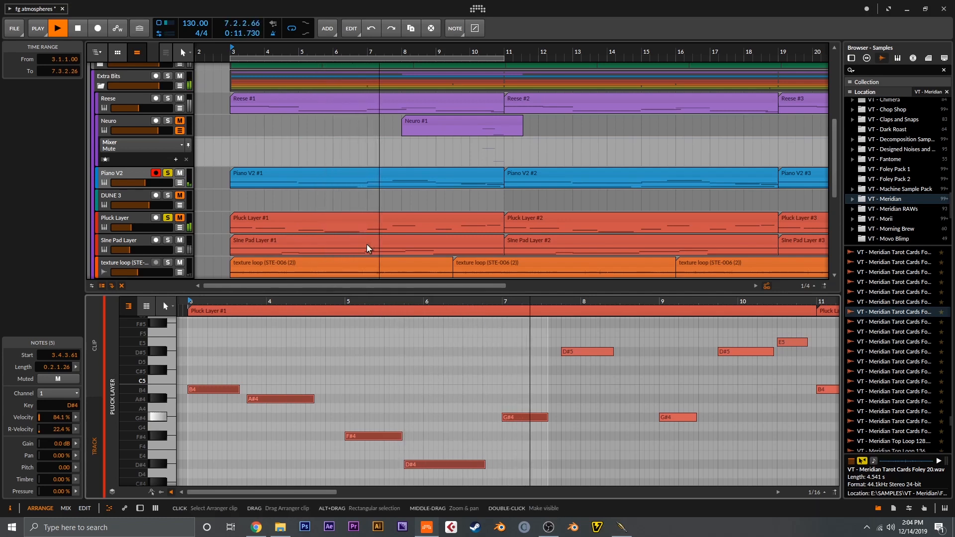
{"action": "left_click_drag", "start_coordinate": [572, 349], "coordinate": [508, 383]}
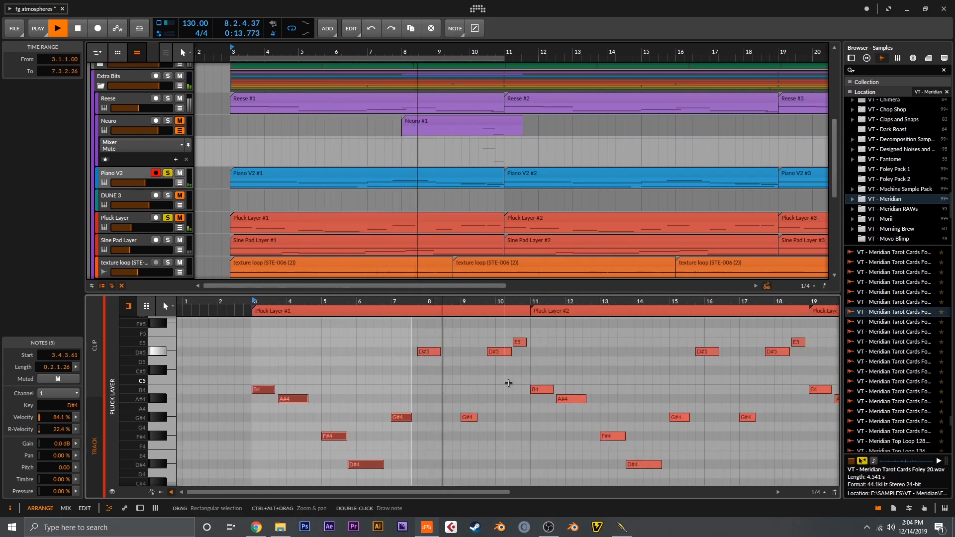
{"action": "left_click", "coordinate": [508, 383]}
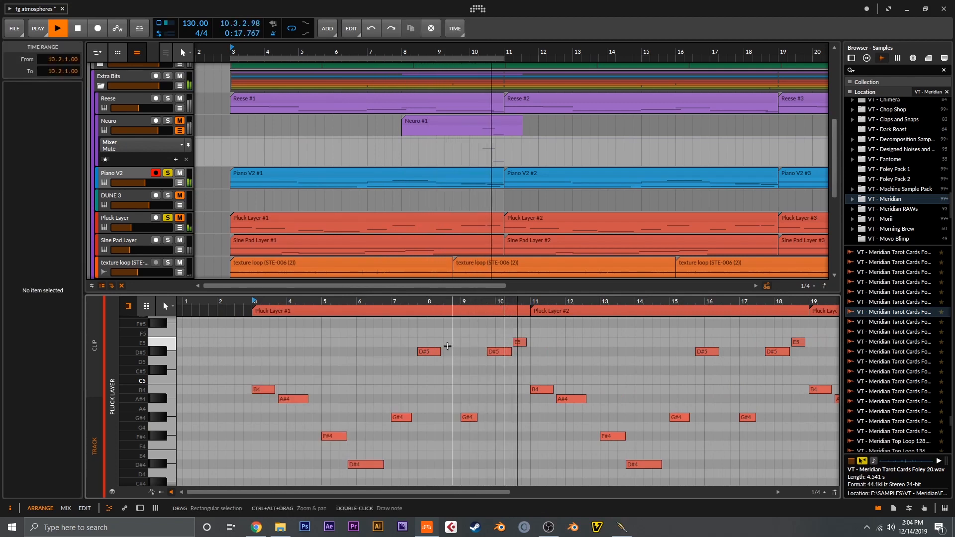
{"action": "key", "text": "space"}
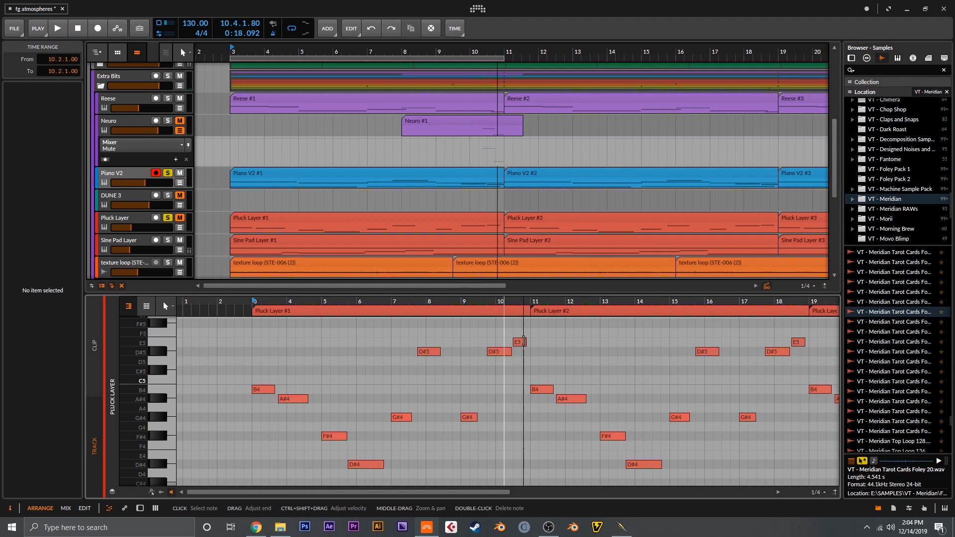